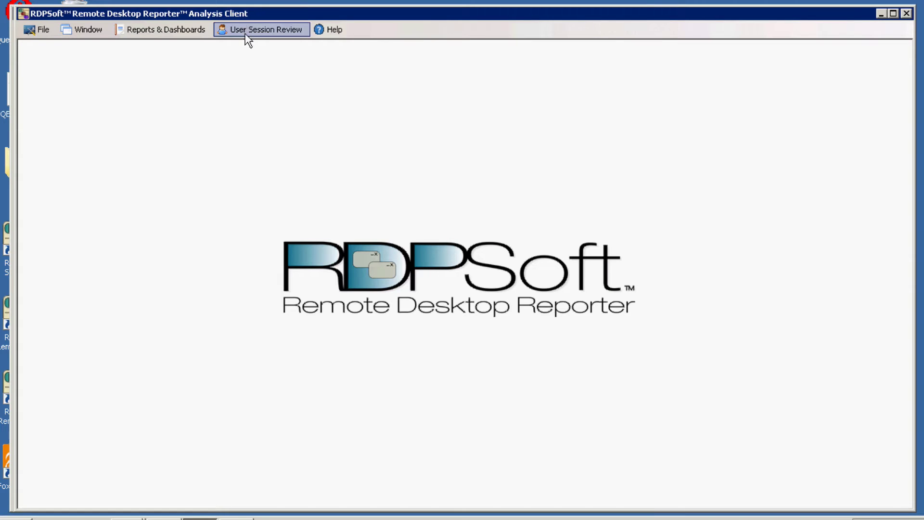
- Open Search For Session and set Search By to UDP/TCP Port Activity
click(258, 30)
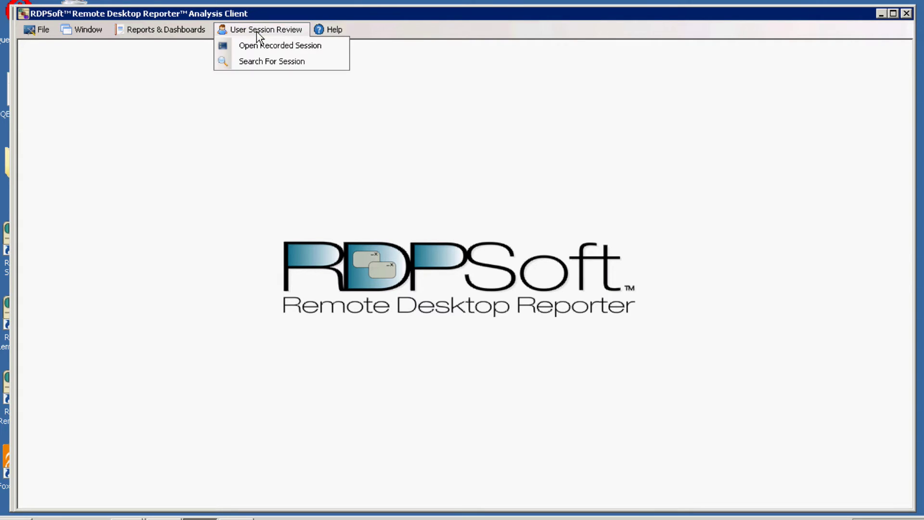
click(264, 60)
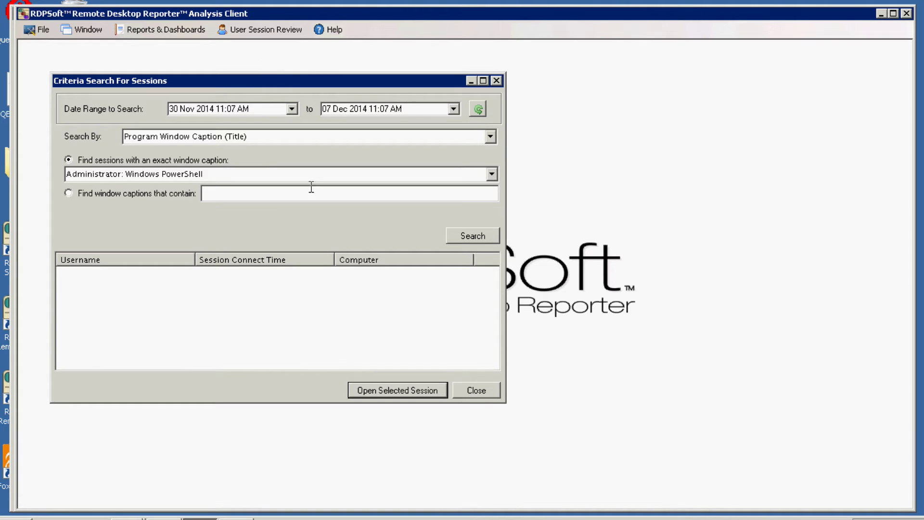
click(494, 141)
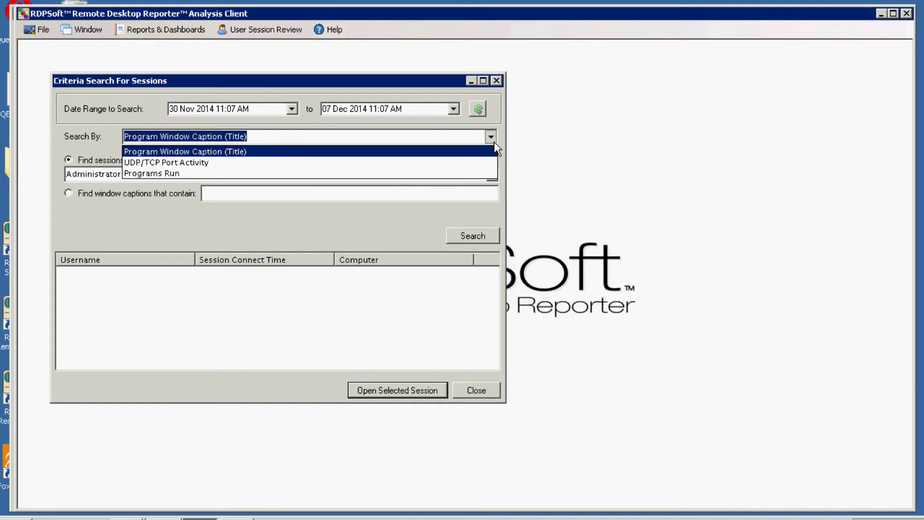
click(402, 163)
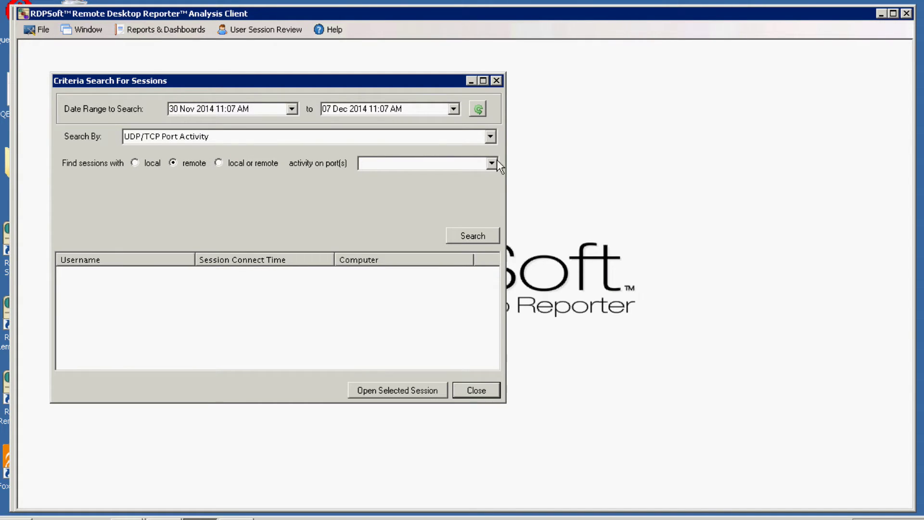
- Tick port 443 in the port list and run the search
click(493, 163)
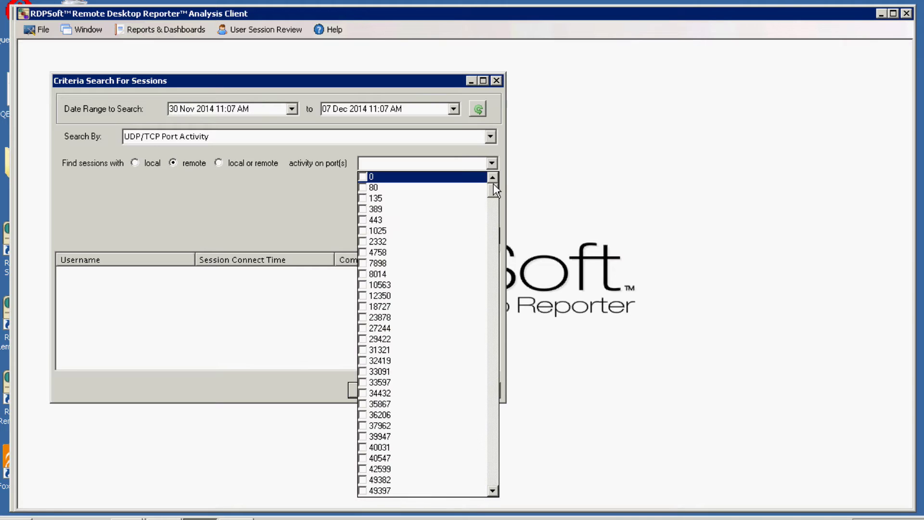
mouse_move(493, 186)
mouse_down()
mouse_move(495, 324)
mouse_move(497, 190)
mouse_up()
click(363, 220)
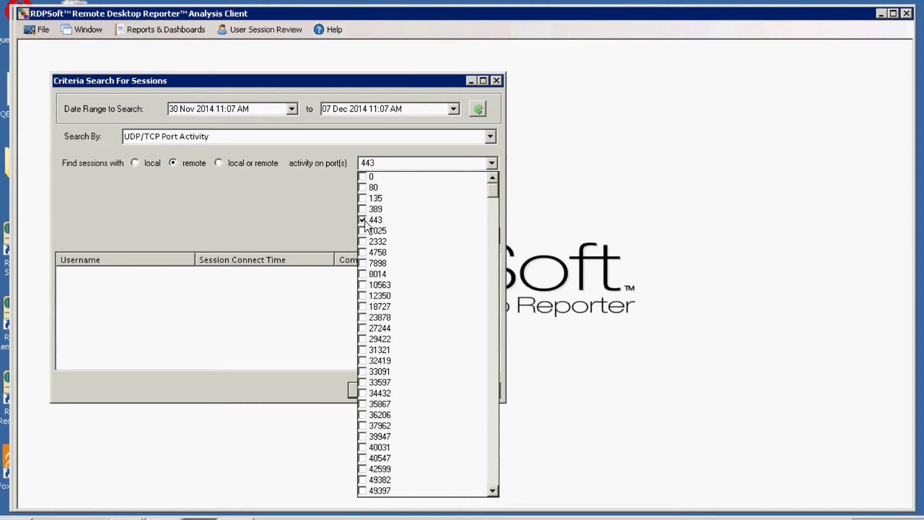
click(282, 218)
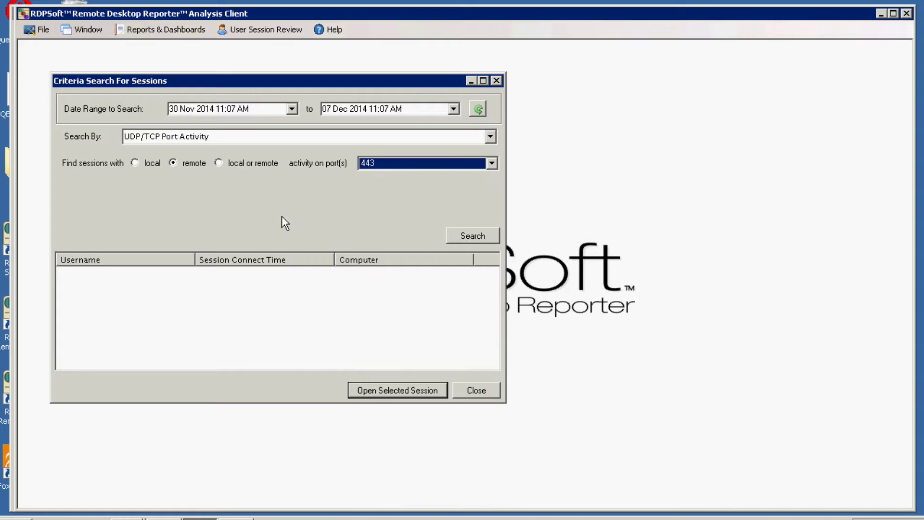
click(476, 236)
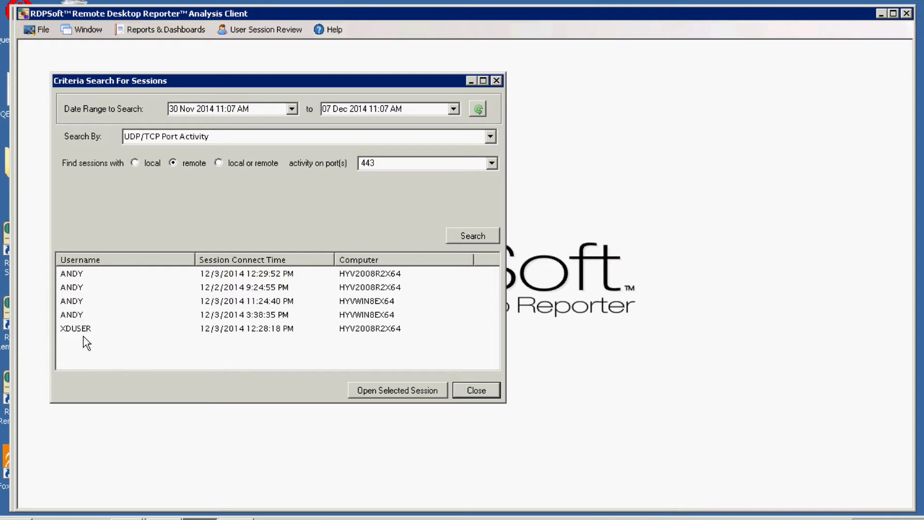
- Open the 12/2/2014 9:24:55 PM session's recording from the port 443 results and move its window up
double_click(71, 302)
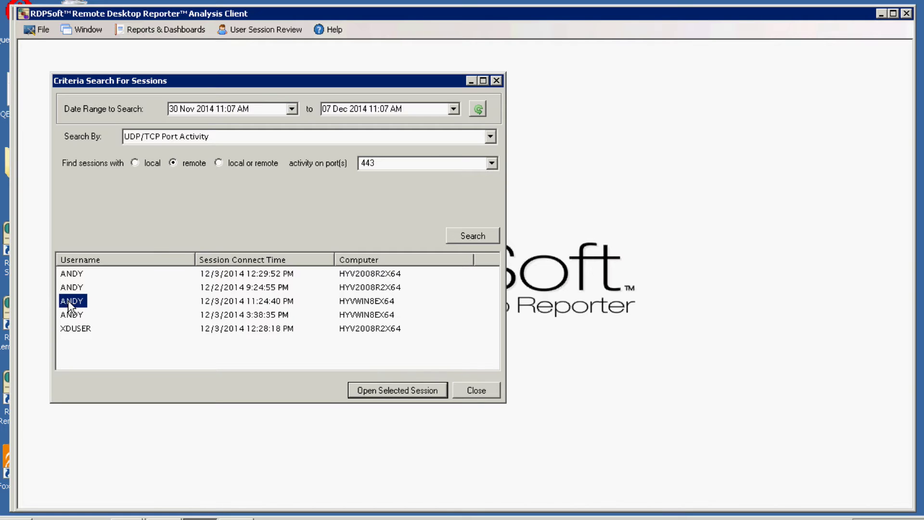
click(71, 287)
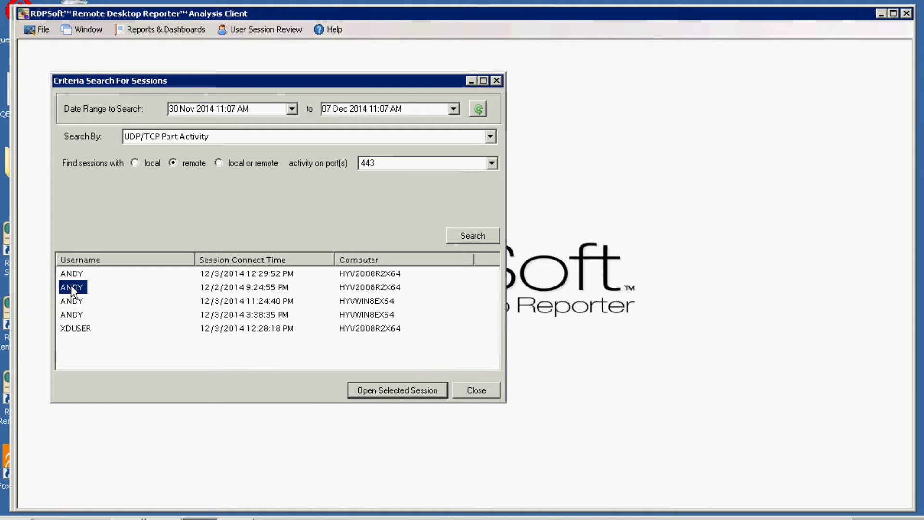
click(388, 390)
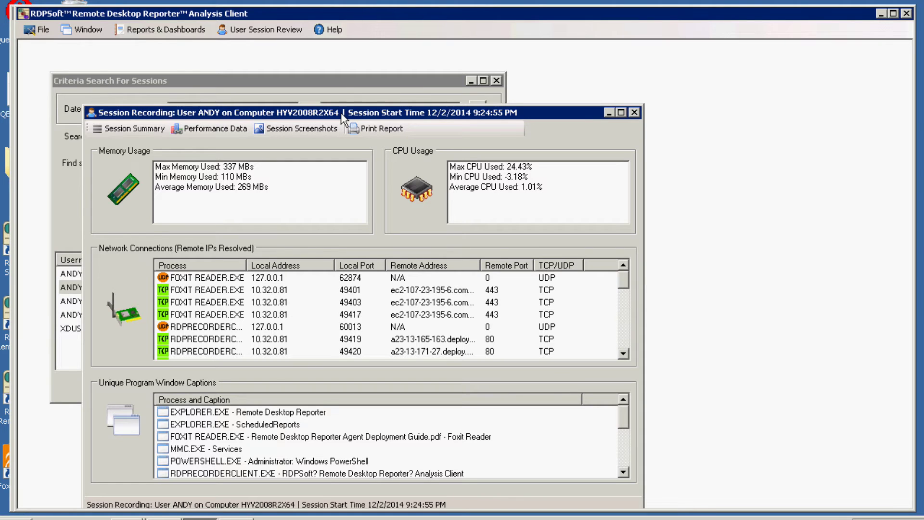
drag(341, 112, 358, 63)
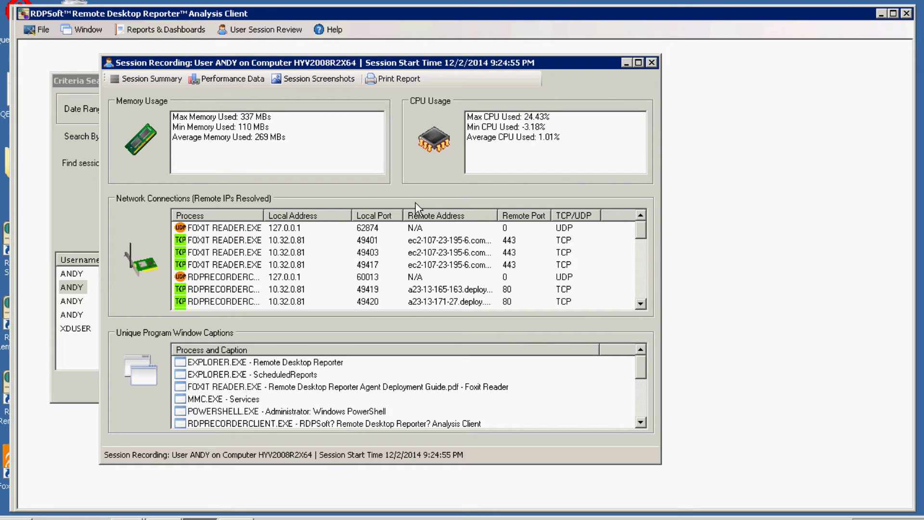
- Sort connections by remote port descending, maximize the recording, and select the first FOXIT READER.EXE row
click(532, 217)
click(533, 218)
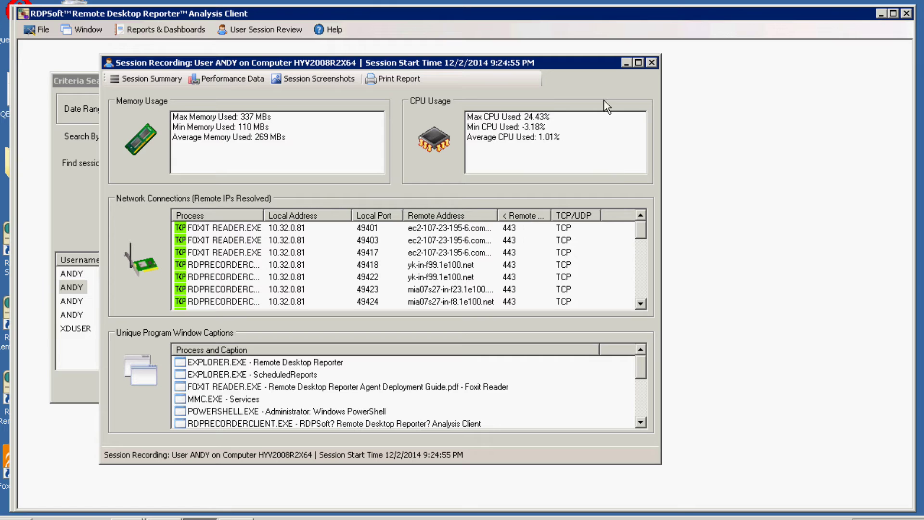
click(637, 63)
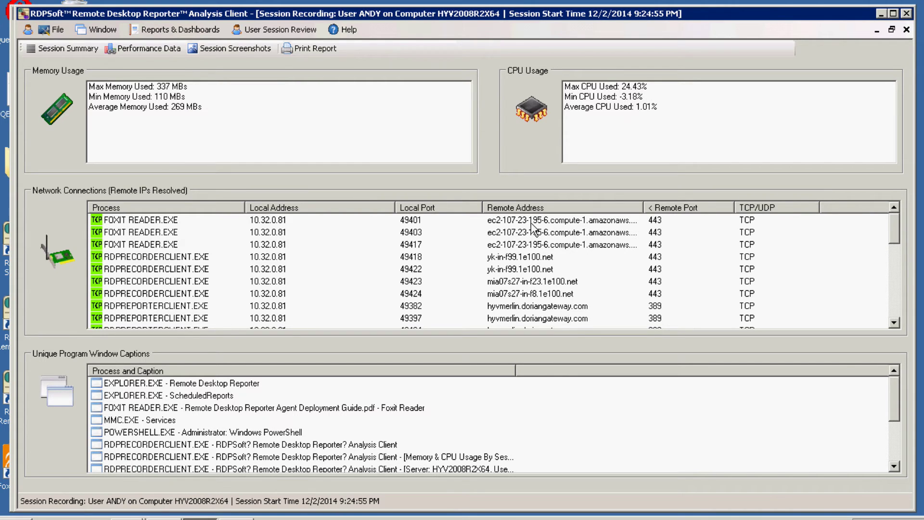
click(141, 222)
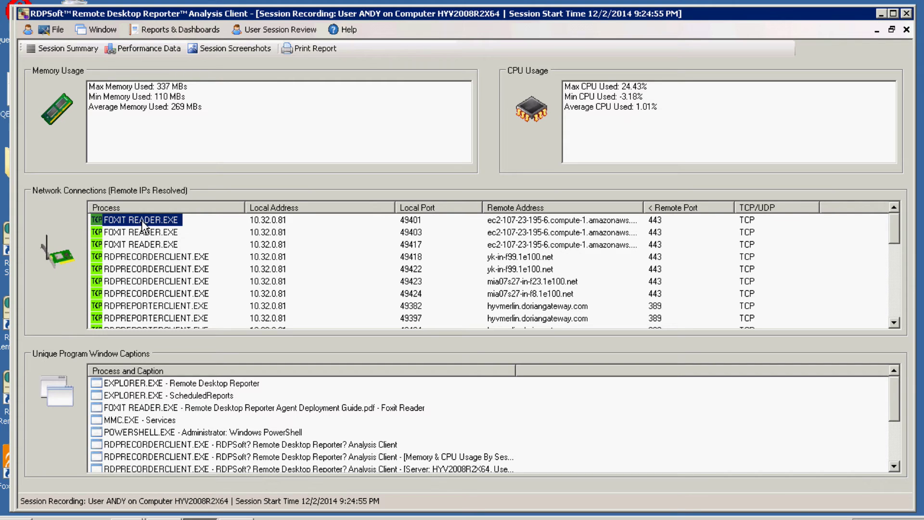
- Research the FOXIT READER.EXE process on Google, then close the results
right_click(142, 220)
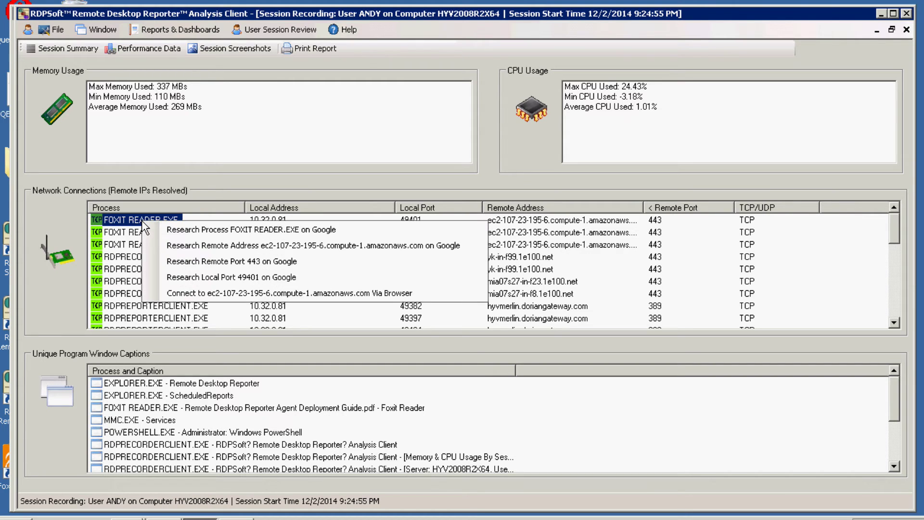
click(189, 233)
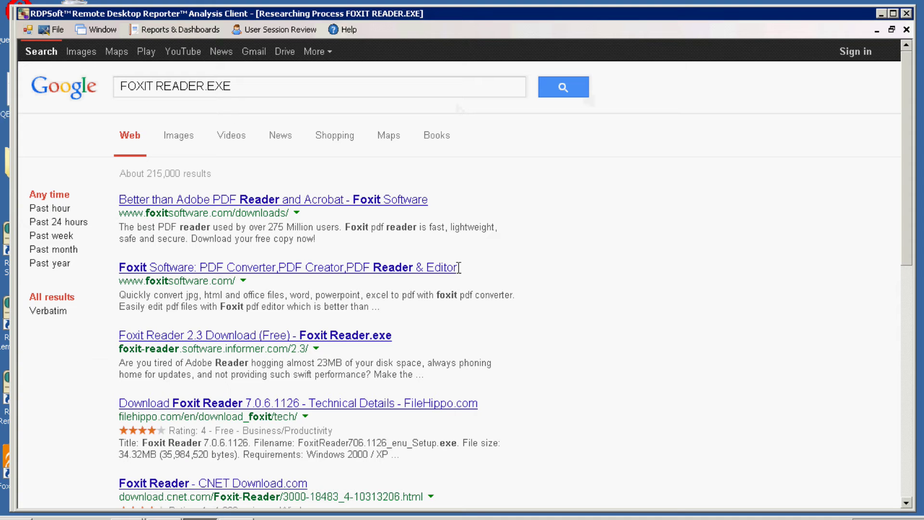
click(906, 29)
- Search sessions by Programs Run for FOXIT READER.EXE, returning the single 12/2/2014 9:24:55 PM session
click(906, 29)
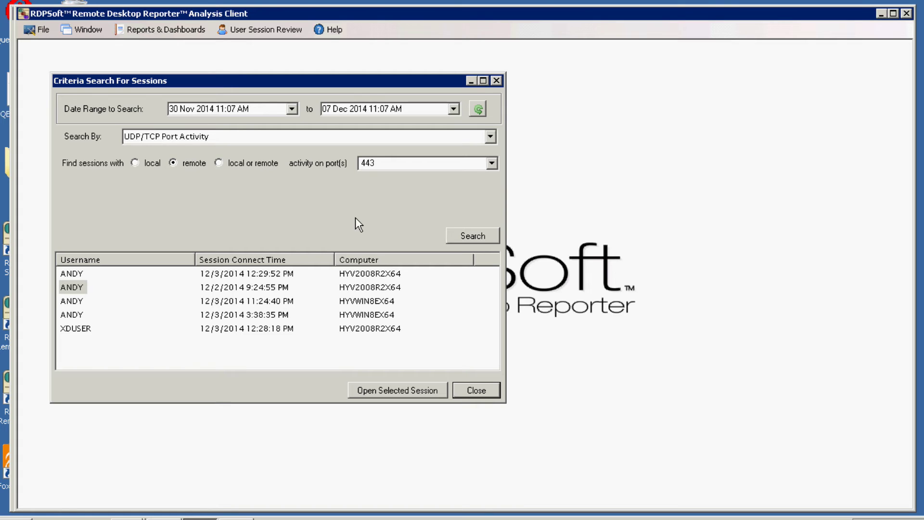
click(491, 137)
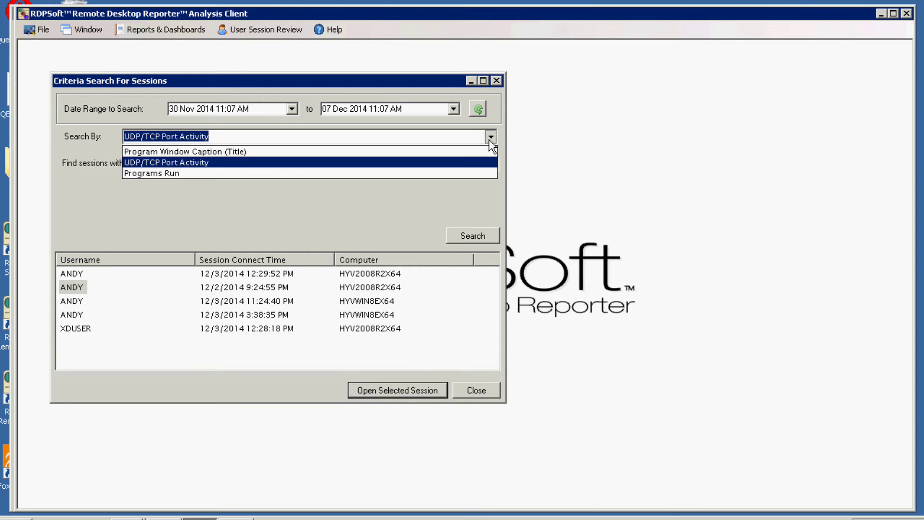
click(367, 176)
click(490, 164)
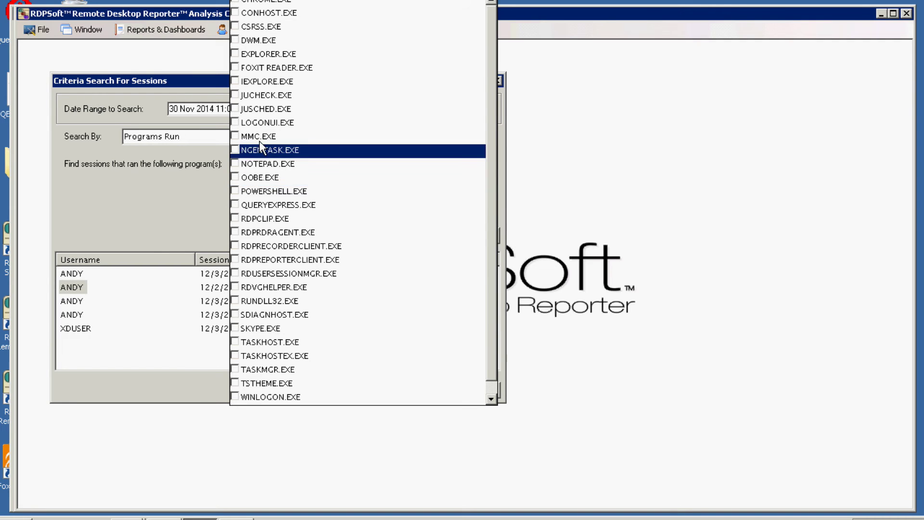
click(235, 68)
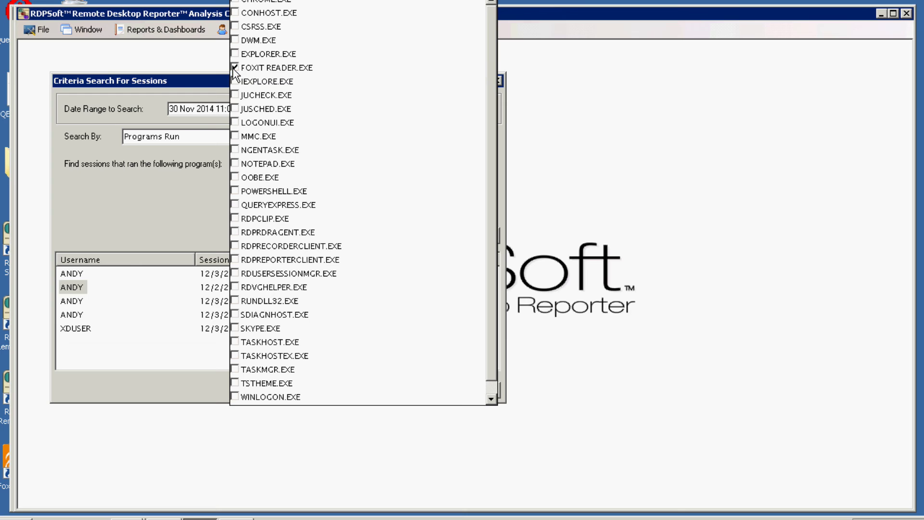
click(148, 203)
click(461, 235)
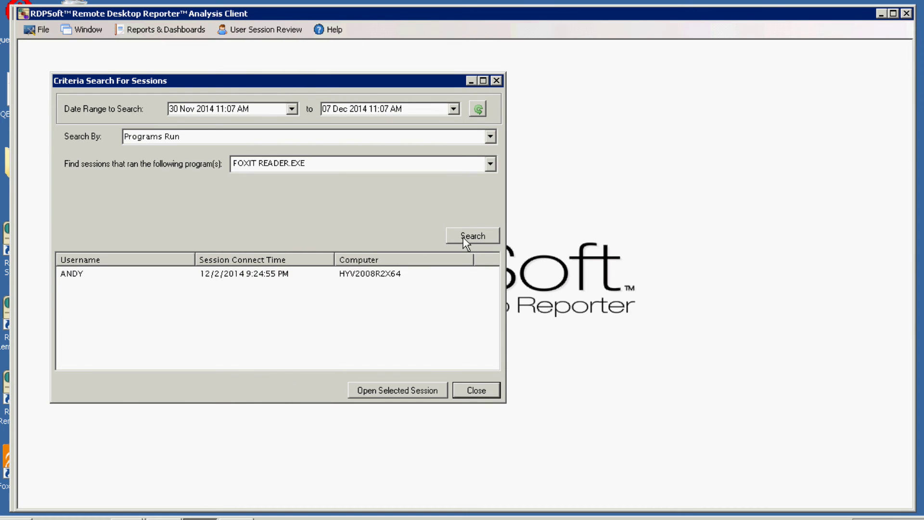
click(489, 136)
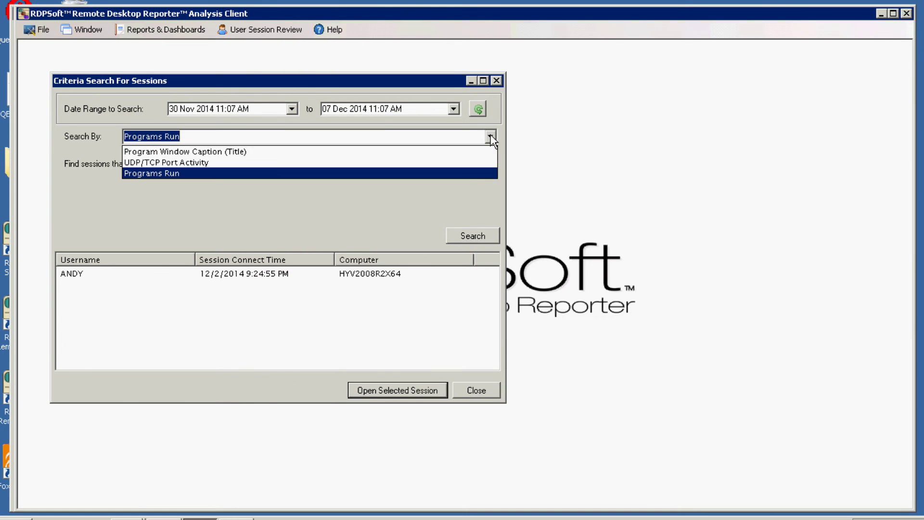
- Search by window captions containing 'facebook' and select the single 12/3/2014 HYVWIN8EX64 session
click(449, 150)
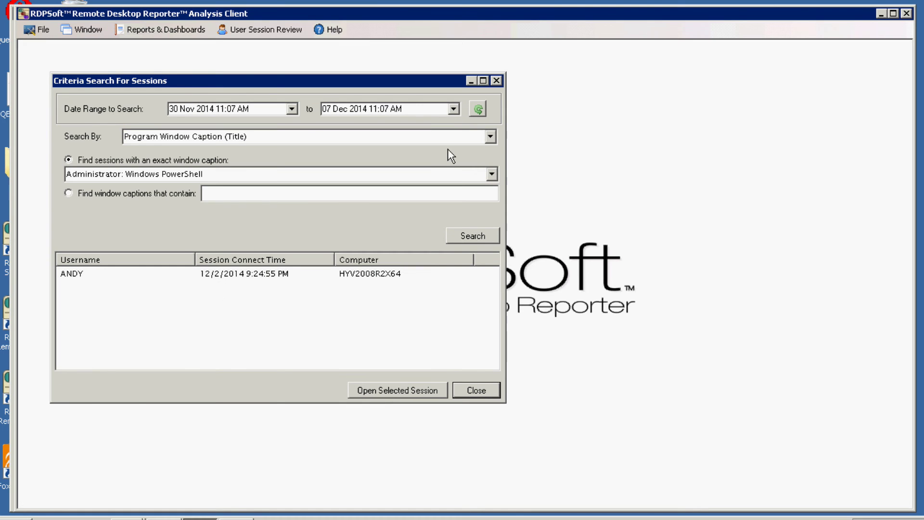
click(70, 192)
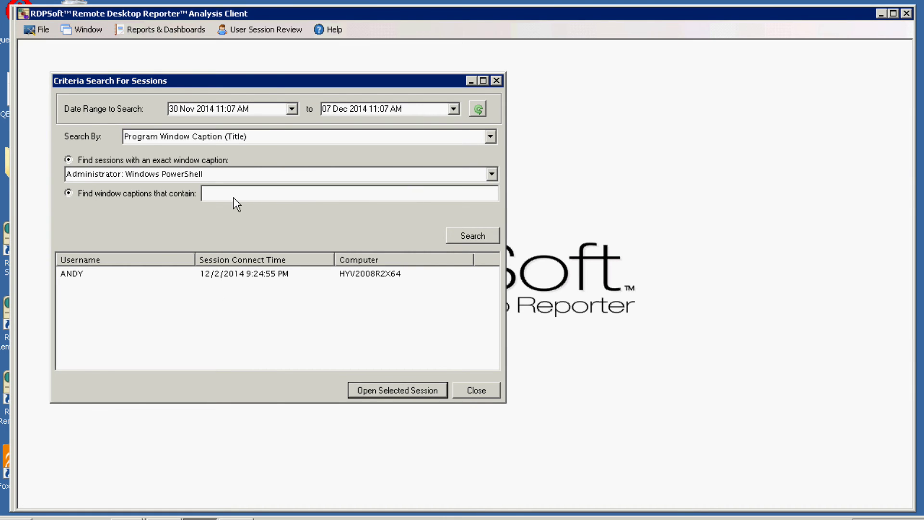
text(facebook)
click(464, 235)
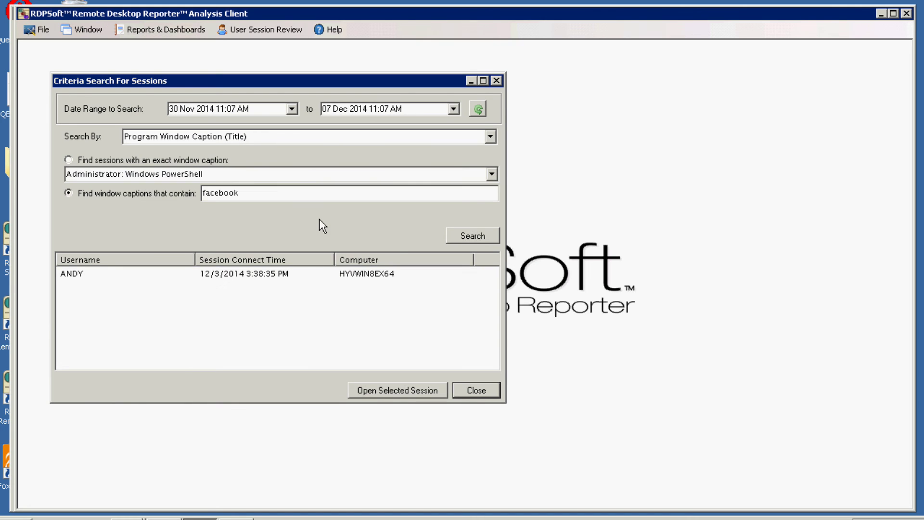
click(82, 277)
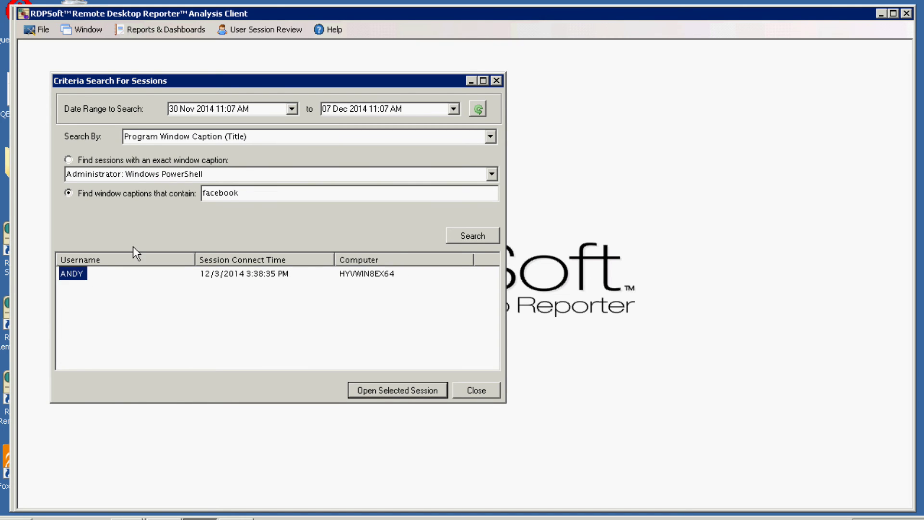
click(491, 175)
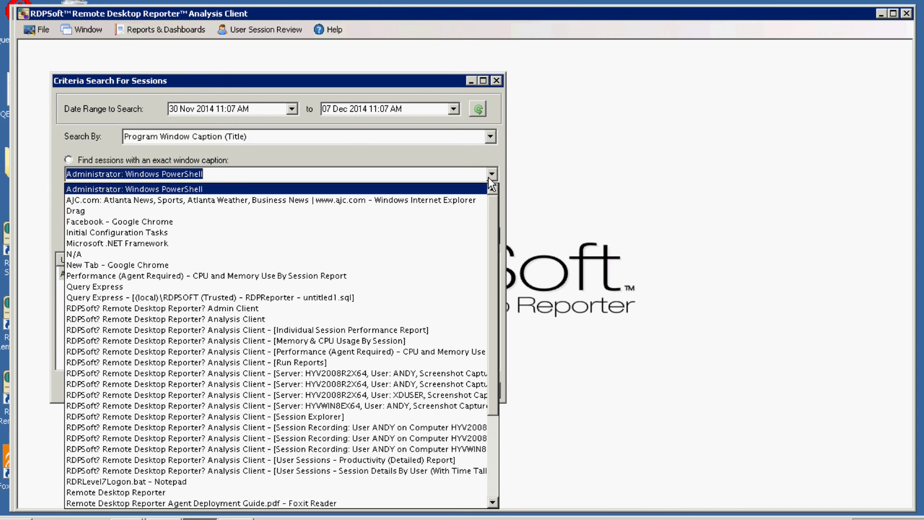
click(462, 159)
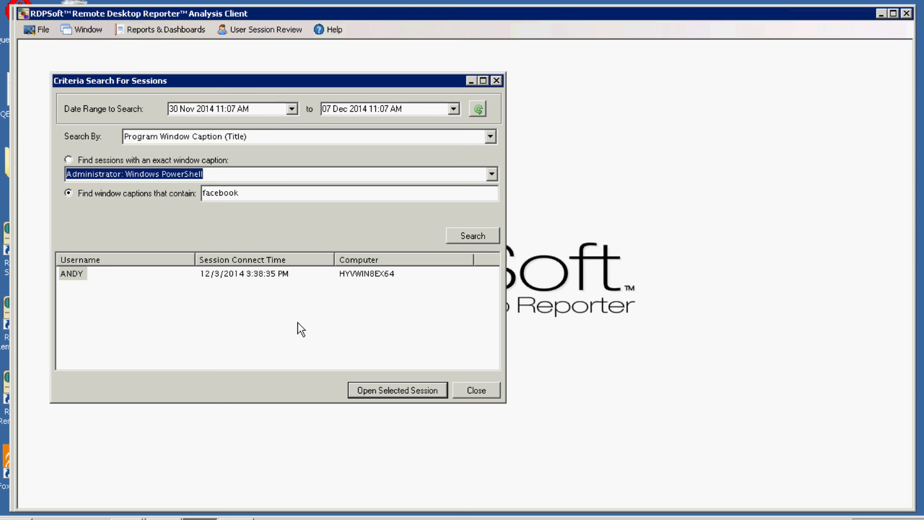
click(292, 109)
- Set the date range to 03 Dec 2014 through 04 Dec 2014 and refresh the session data
click(295, 128)
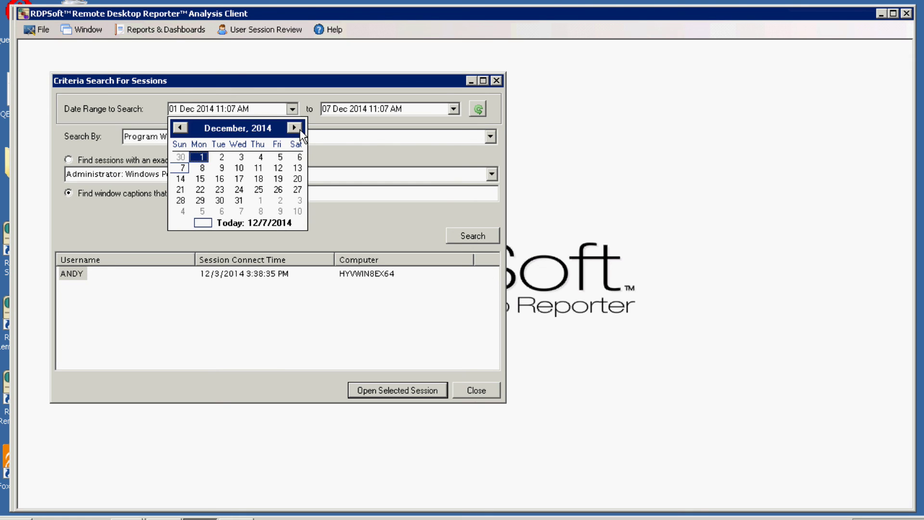
click(240, 157)
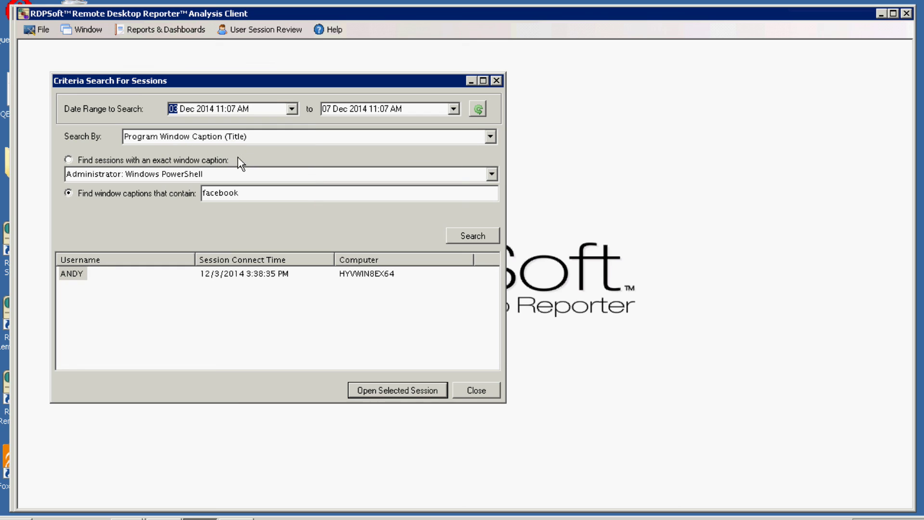
click(454, 110)
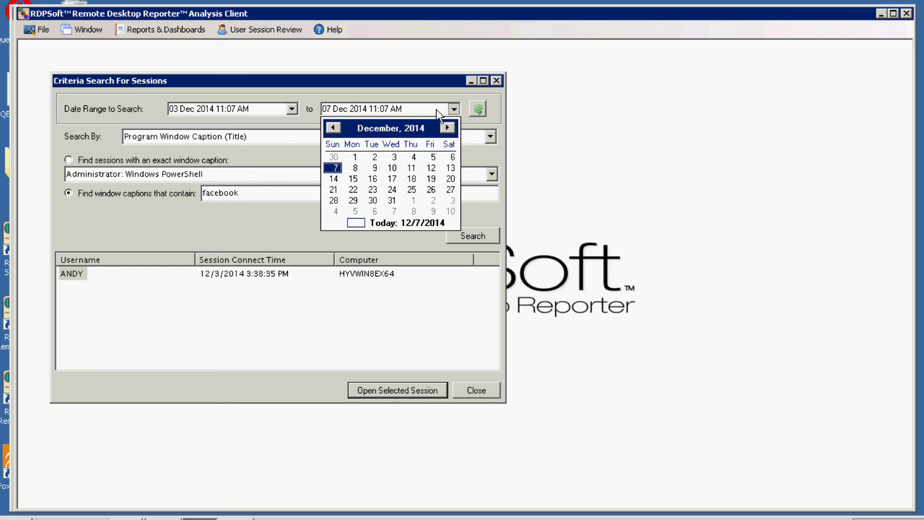
click(412, 156)
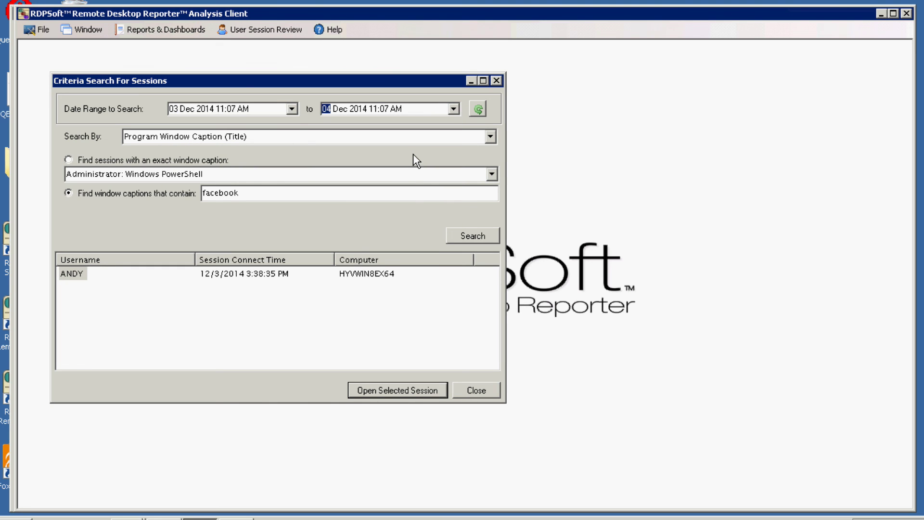
click(477, 108)
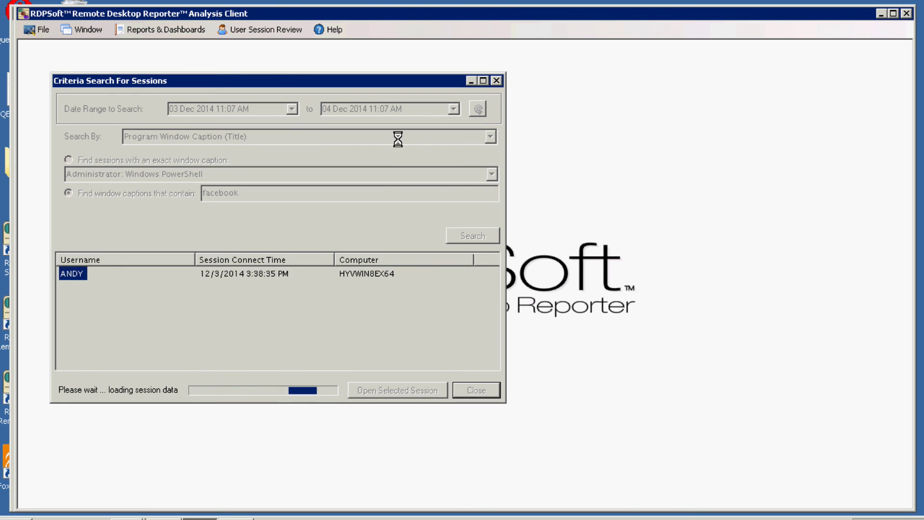